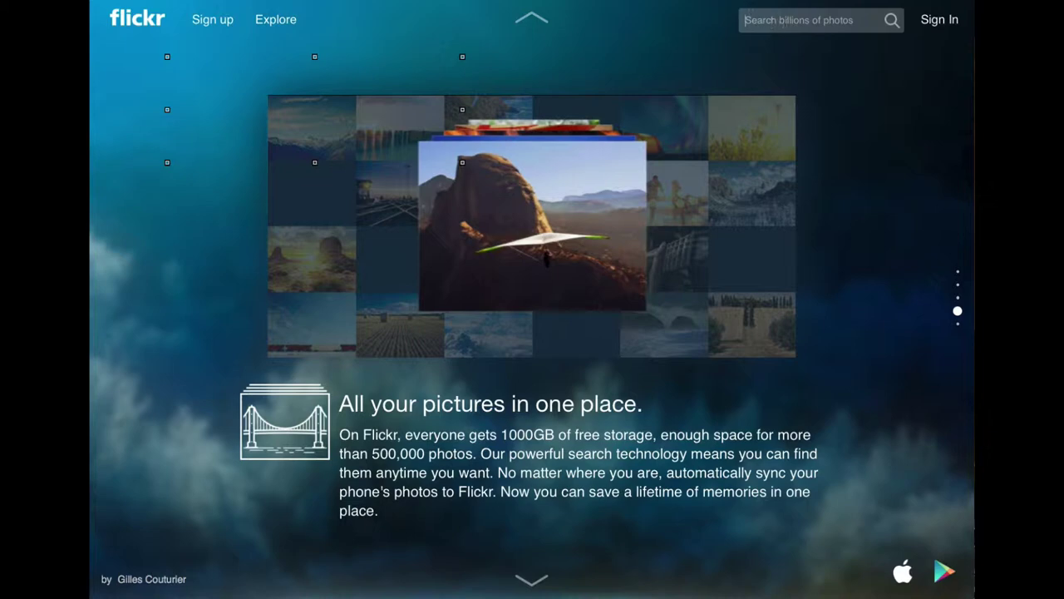
- Search the photos for "activity" and limit the license to Creative Commons with modifications allowed
text(activity)
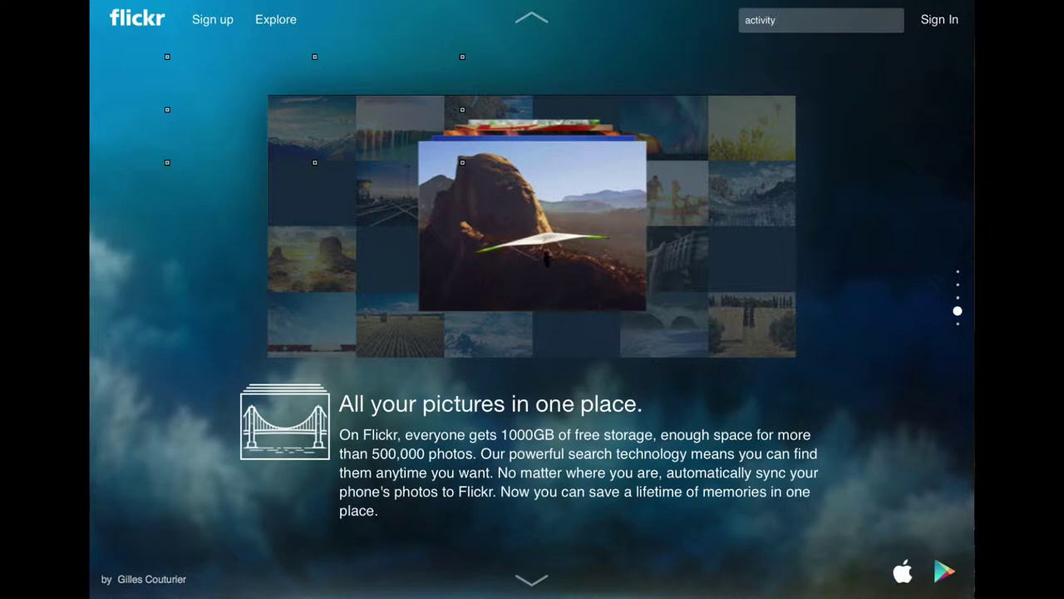
key(Return)
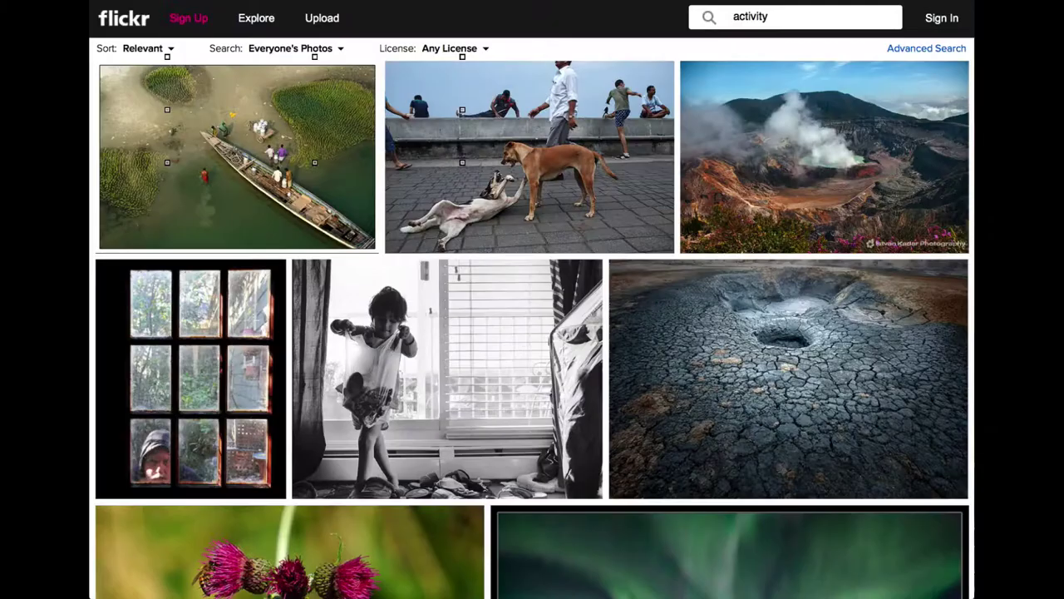
click(488, 51)
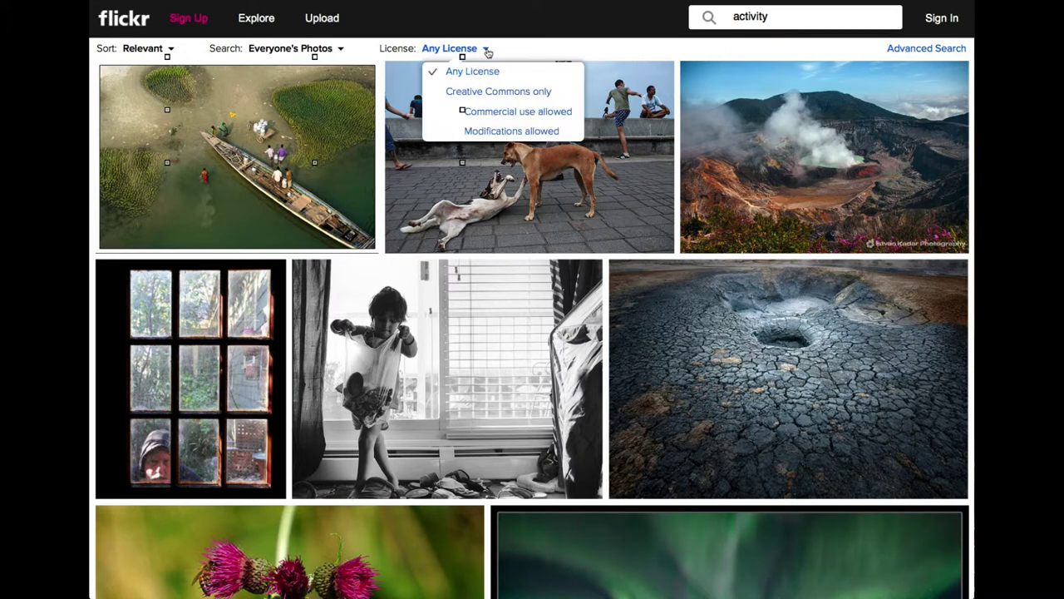
click(567, 133)
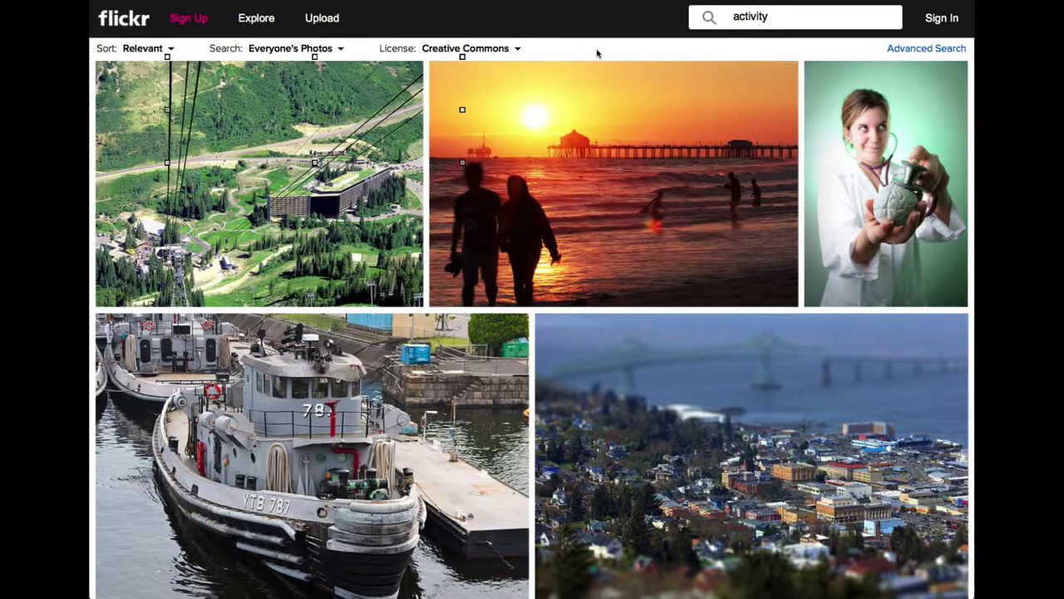
- Browse the Creative Commons results for "activity" and sort them by Interesting
scroll(589, 117, down, 3)
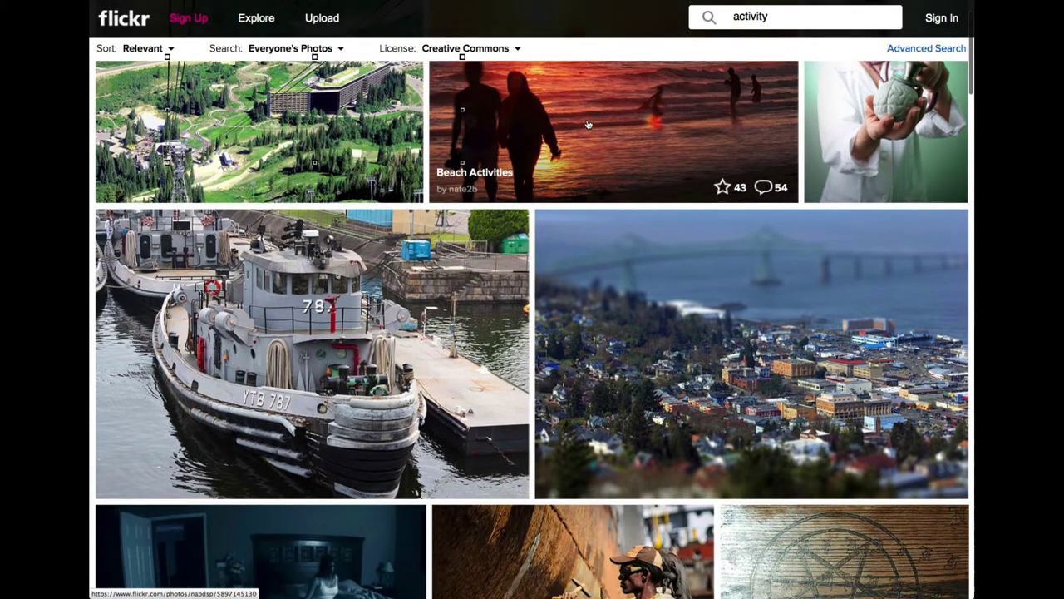
scroll(588, 124, down, 15)
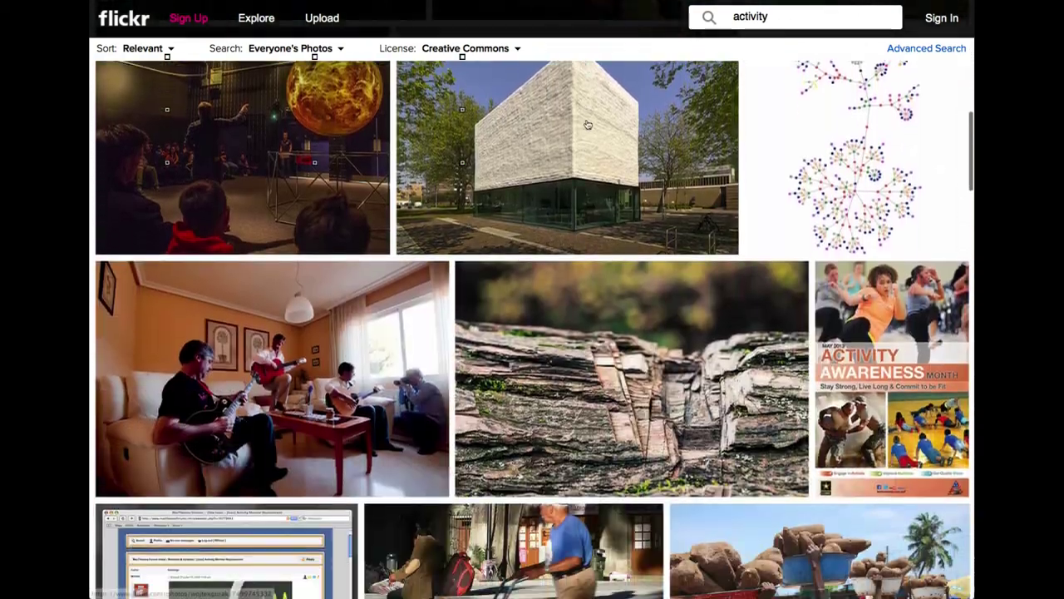
scroll(588, 124, down, 15)
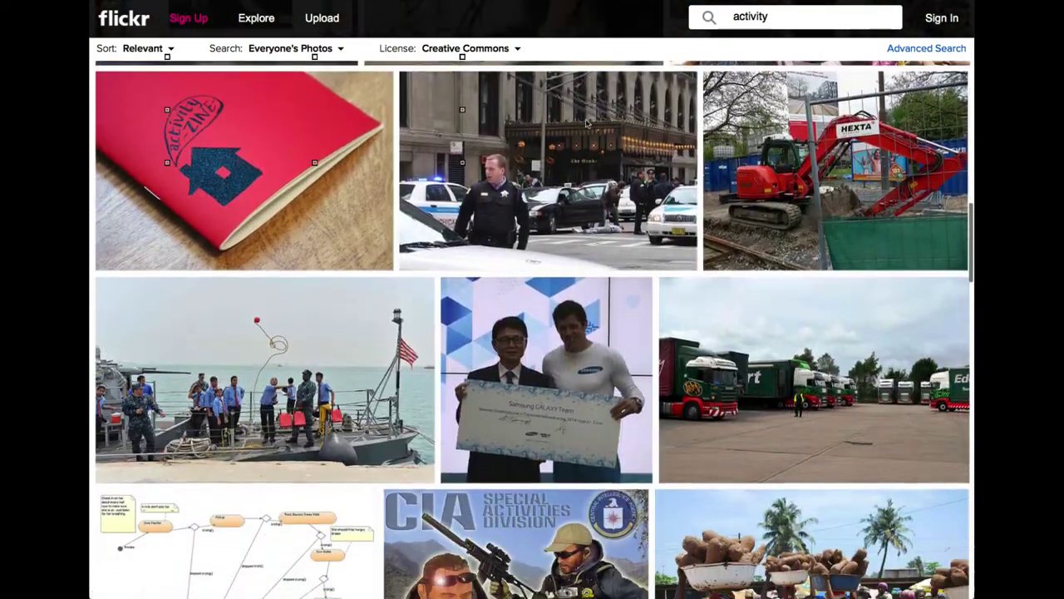
scroll(586, 123, down, 4)
scroll(586, 124, up, 17)
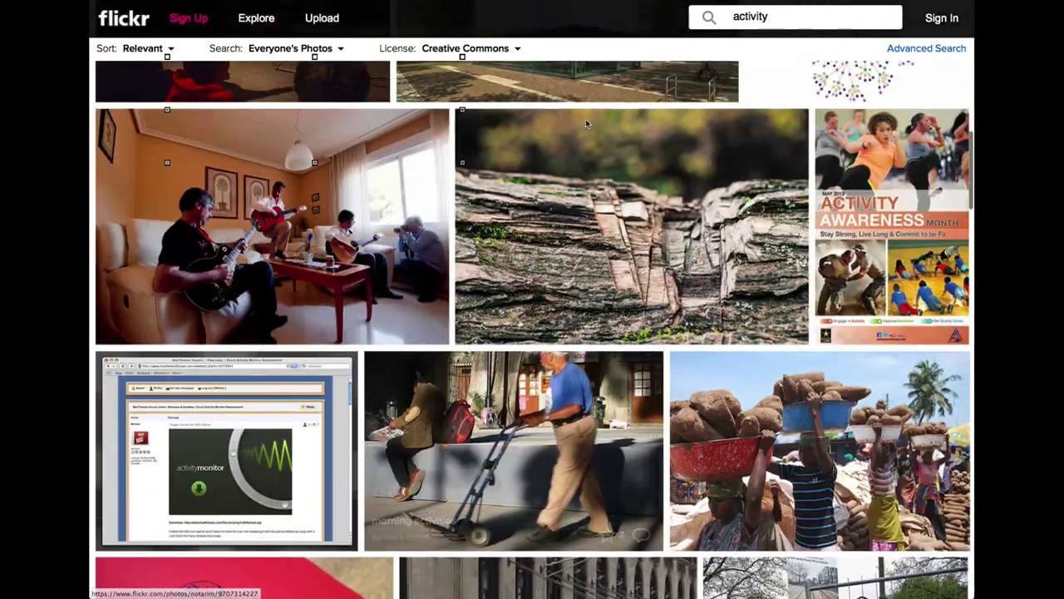
scroll(586, 123, up, 20)
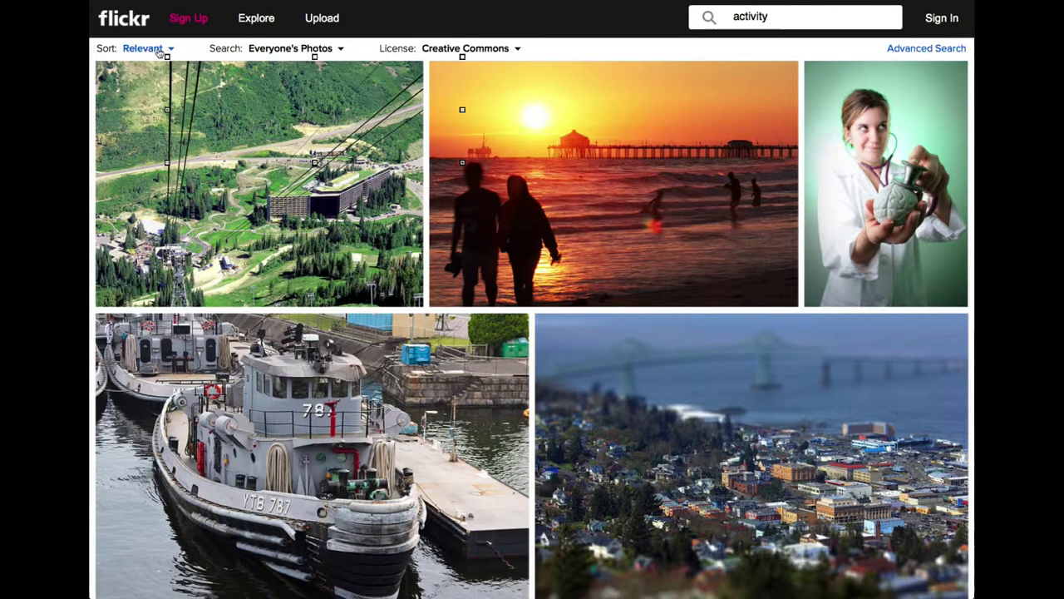
click(167, 49)
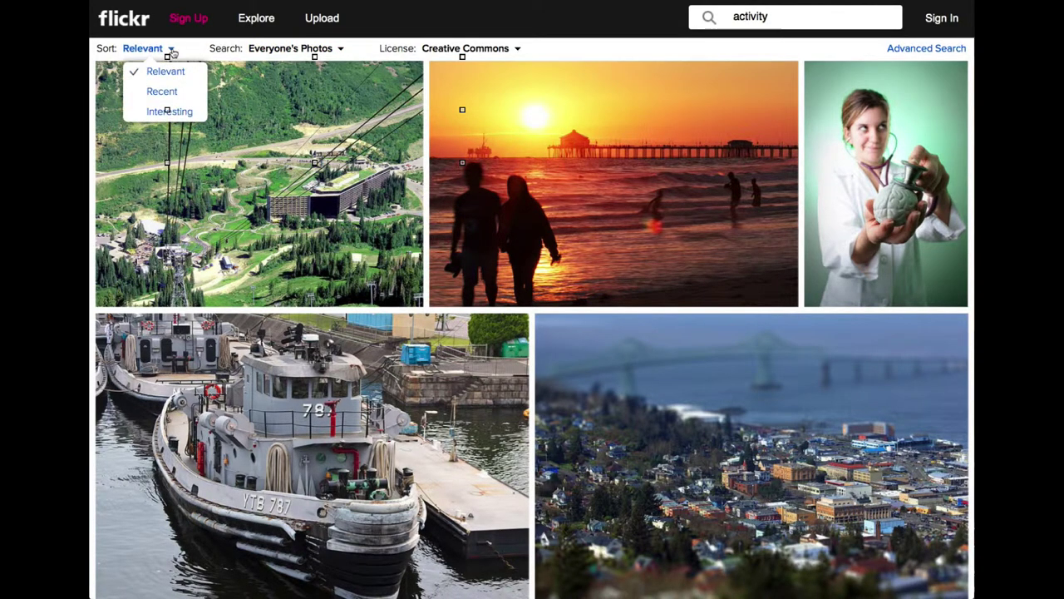
click(176, 117)
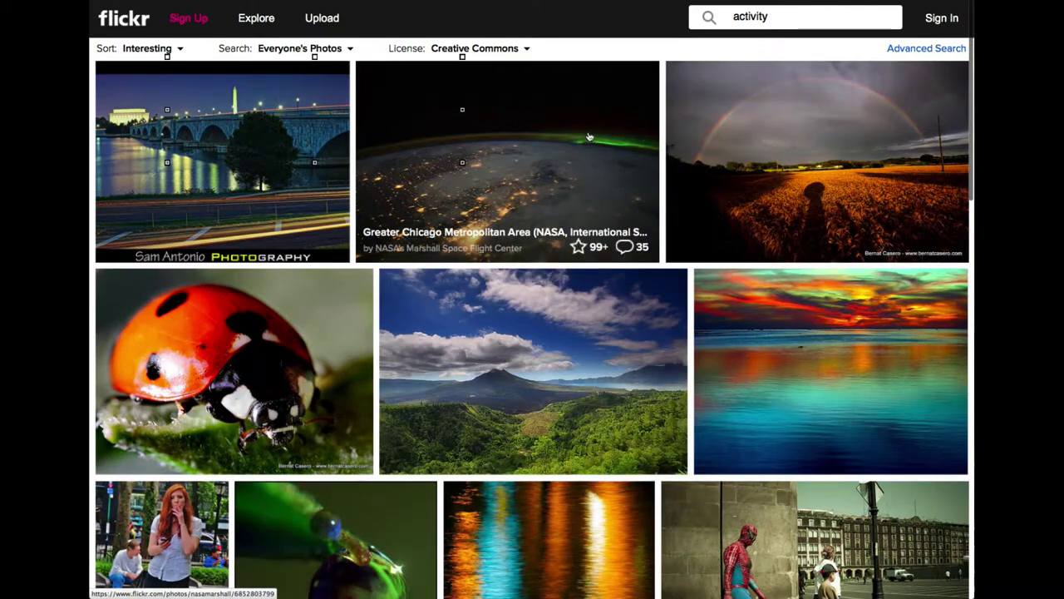
- Browse the sorted results and open the sunset-over-water photo "July 7 2009 Extravaganza - Prediction = True"
scroll(588, 135, down, 2)
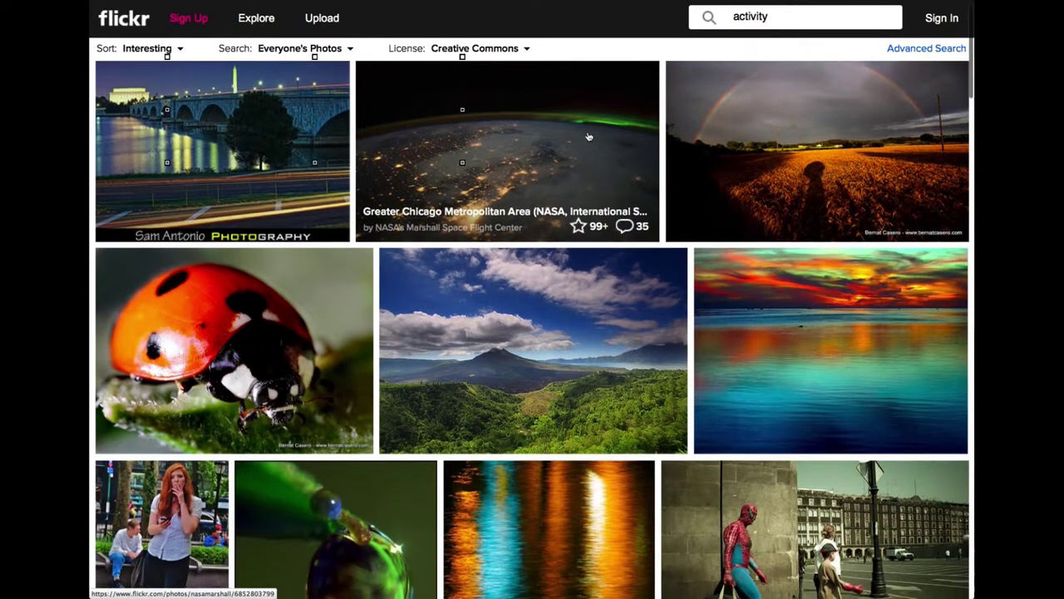
scroll(589, 136, down, 6)
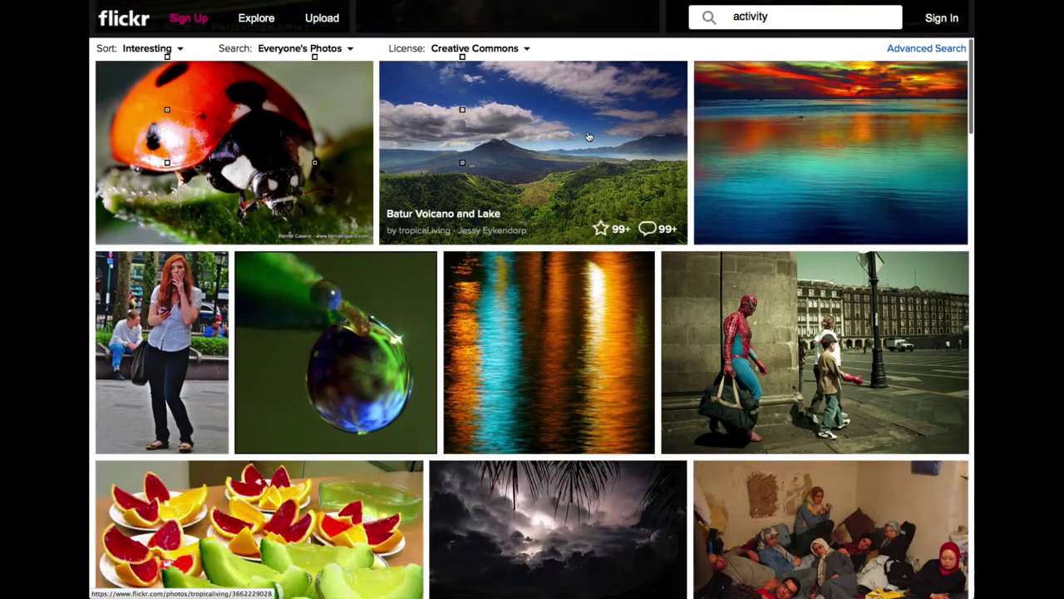
scroll(589, 136, down, 5)
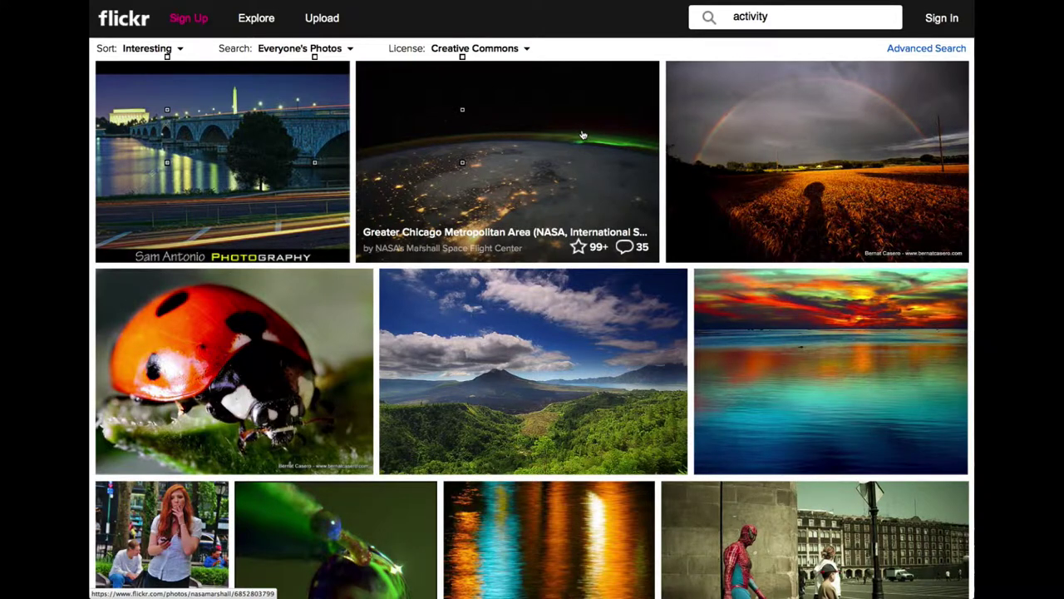
scroll(824, 346, down, 1)
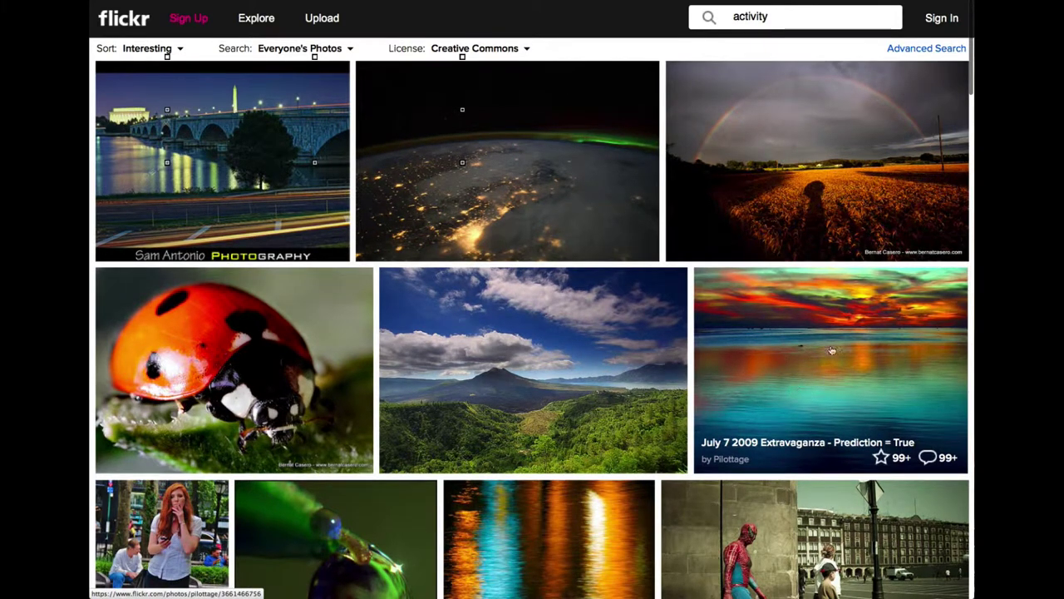
click(874, 348)
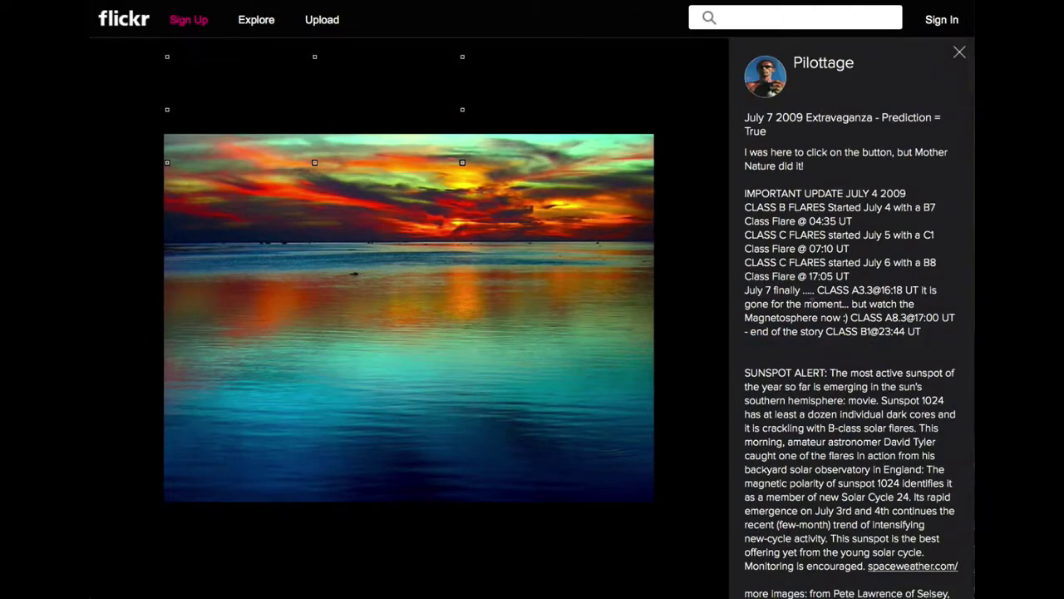
- Go through the photo's description and details, and open its download sizes
scroll(852, 316, down, 5)
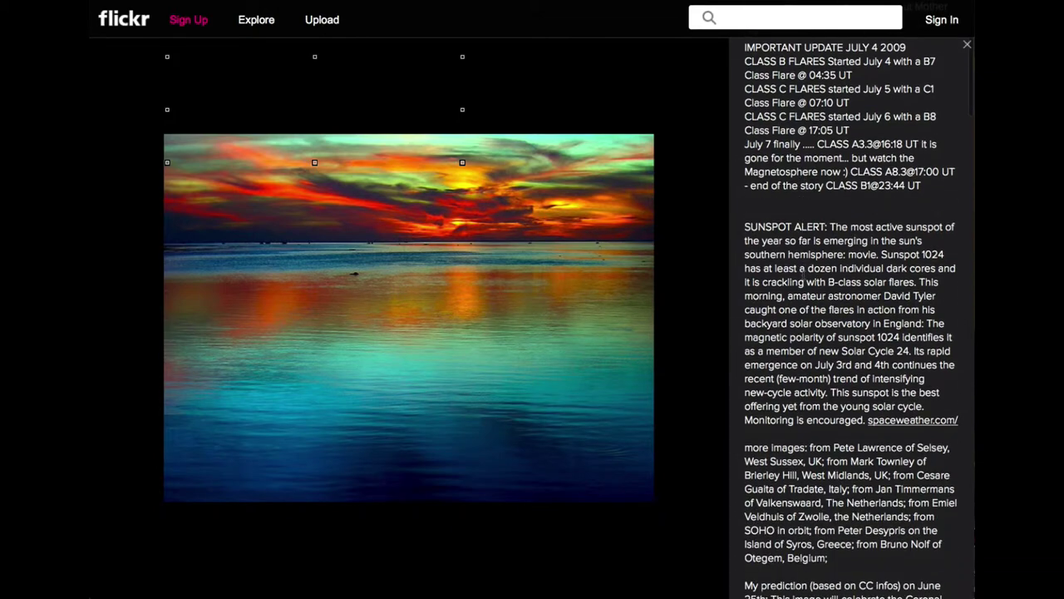
scroll(803, 276, down, 10)
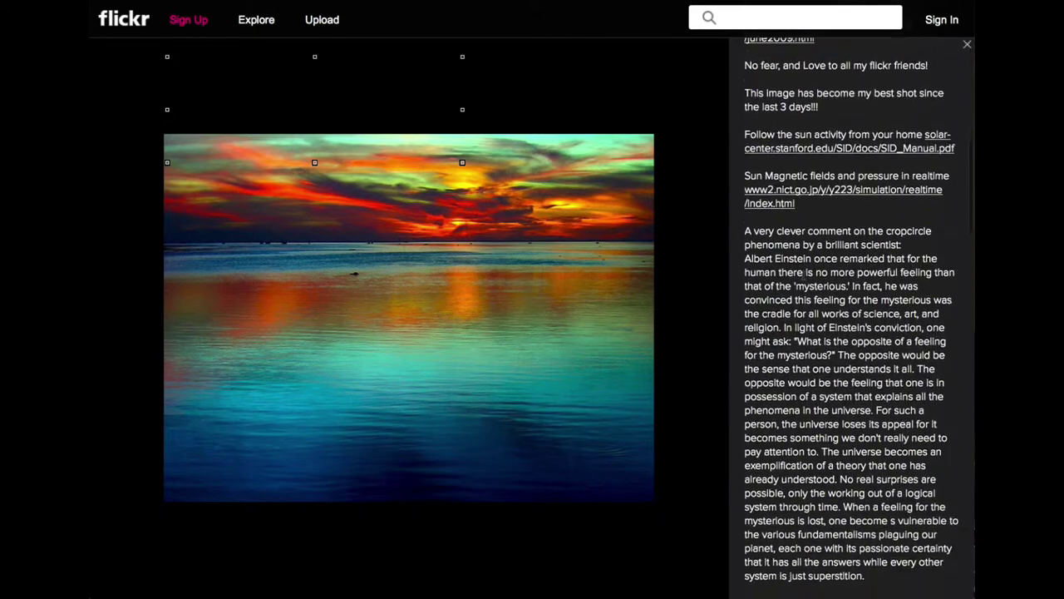
scroll(803, 275, down, 10)
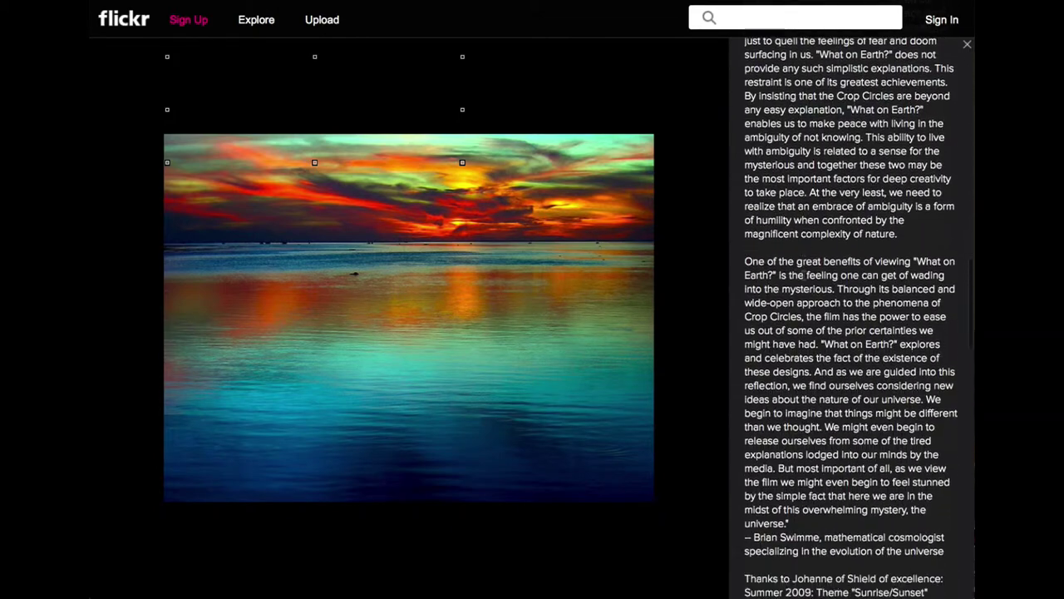
scroll(803, 274, down, 4)
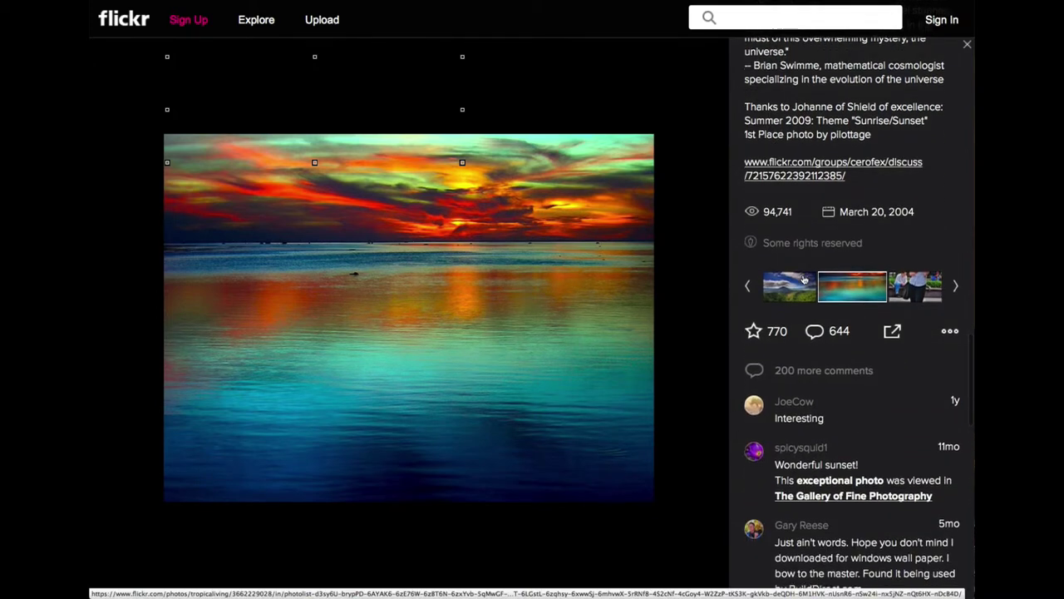
scroll(803, 279, down, 2)
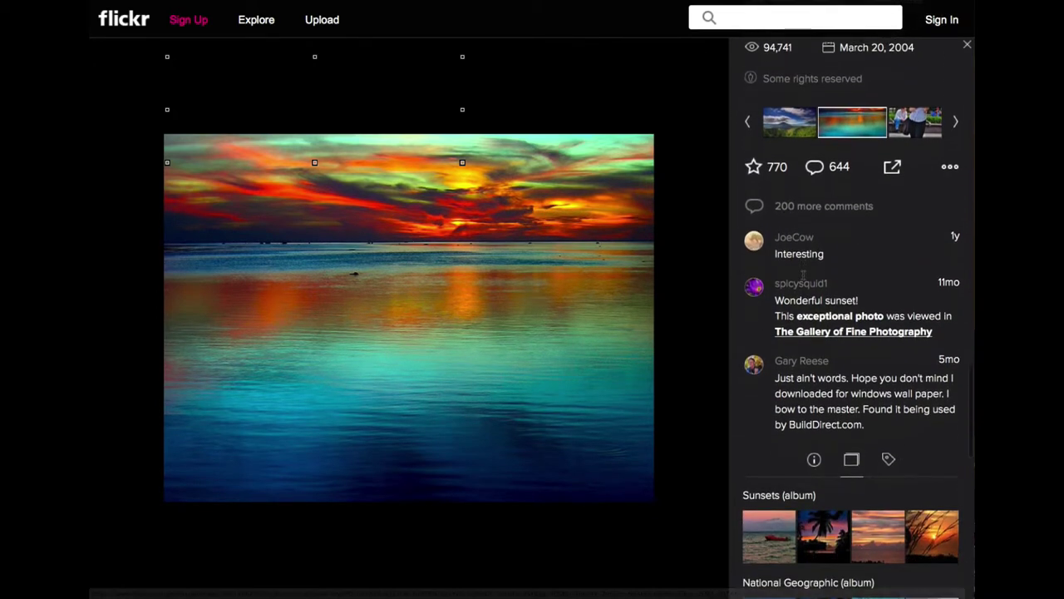
scroll(803, 278, down, 1)
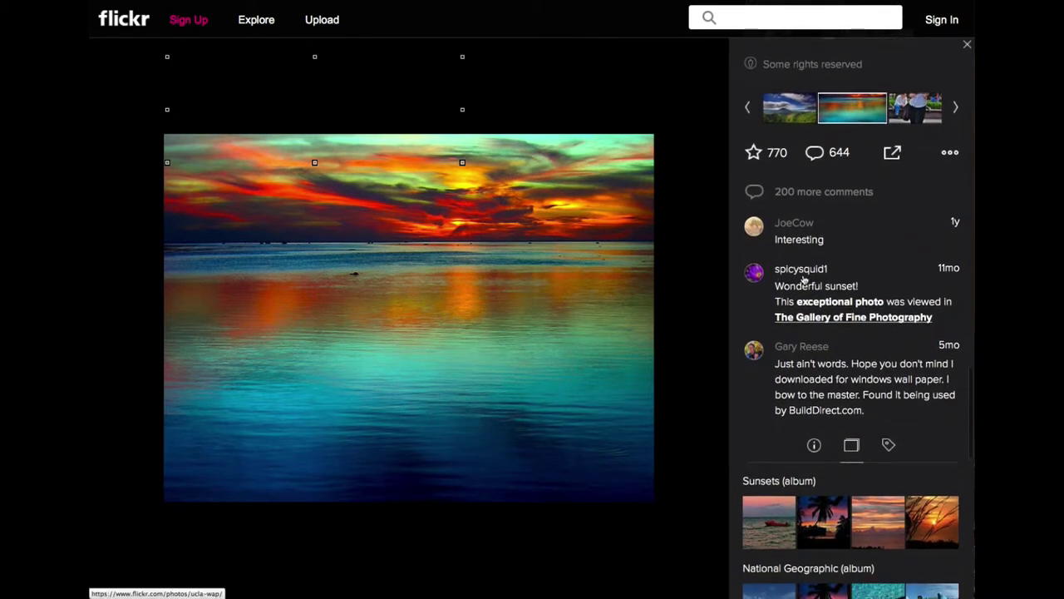
click(953, 156)
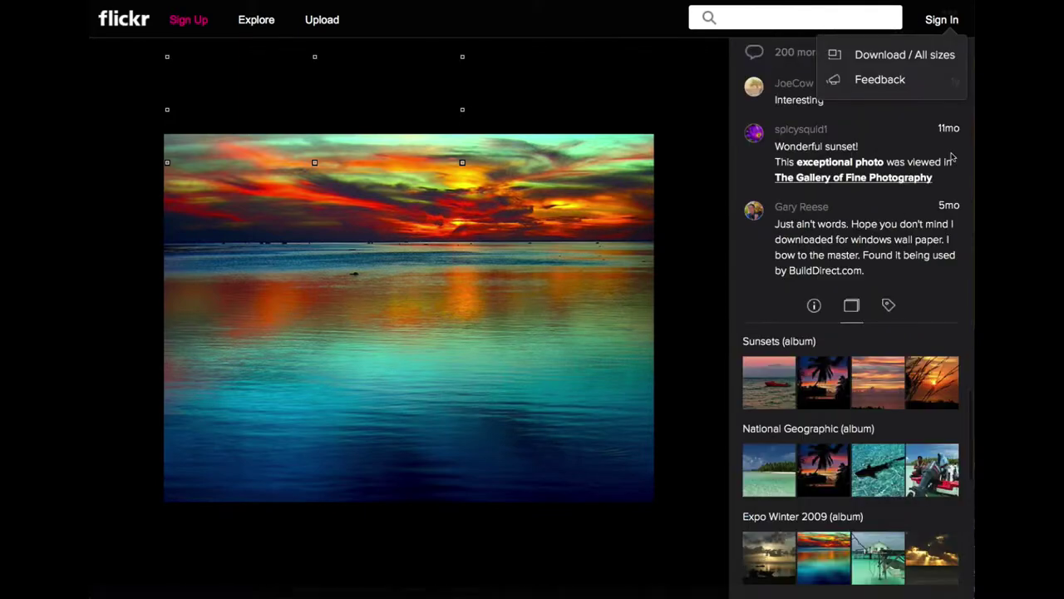
click(868, 56)
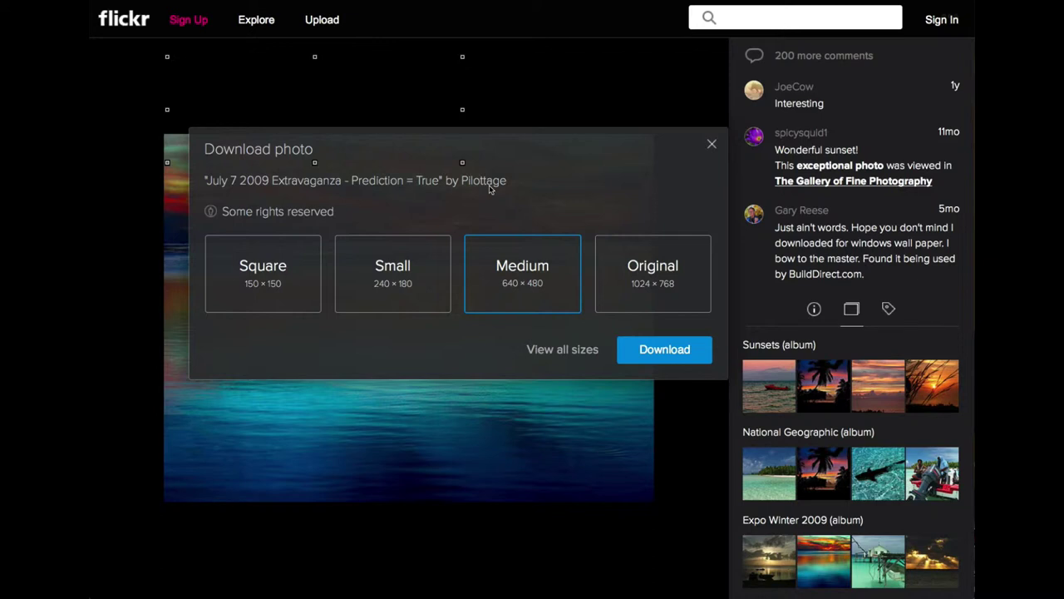
- Check the photo's title, photographer credit and license, and download the Medium 640 × 480 size
drag(204, 183, 437, 188)
click(471, 185)
drag(462, 185, 505, 191)
click(524, 191)
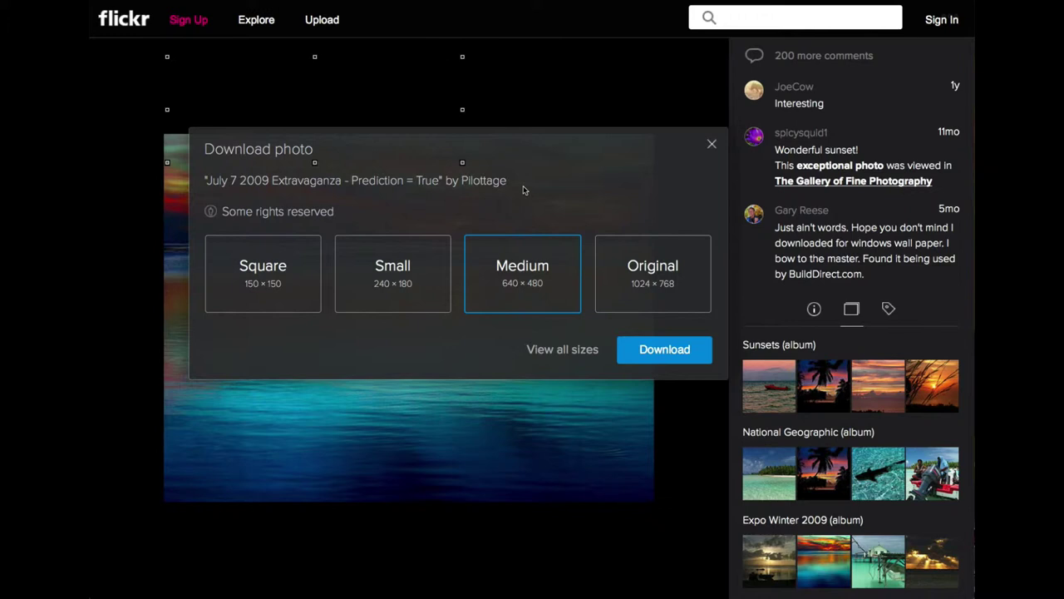
click(211, 213)
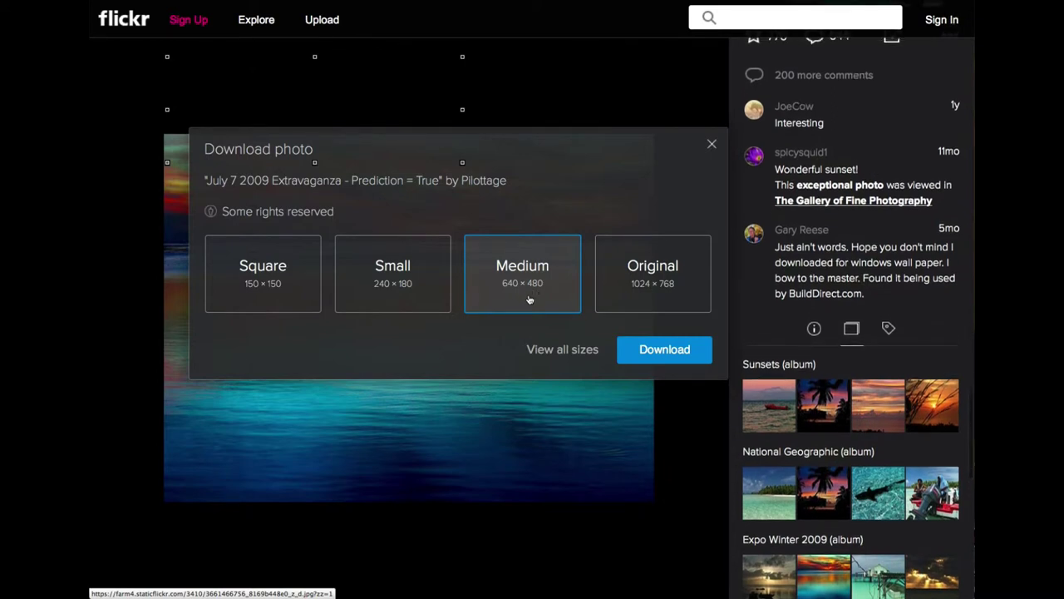
click(653, 350)
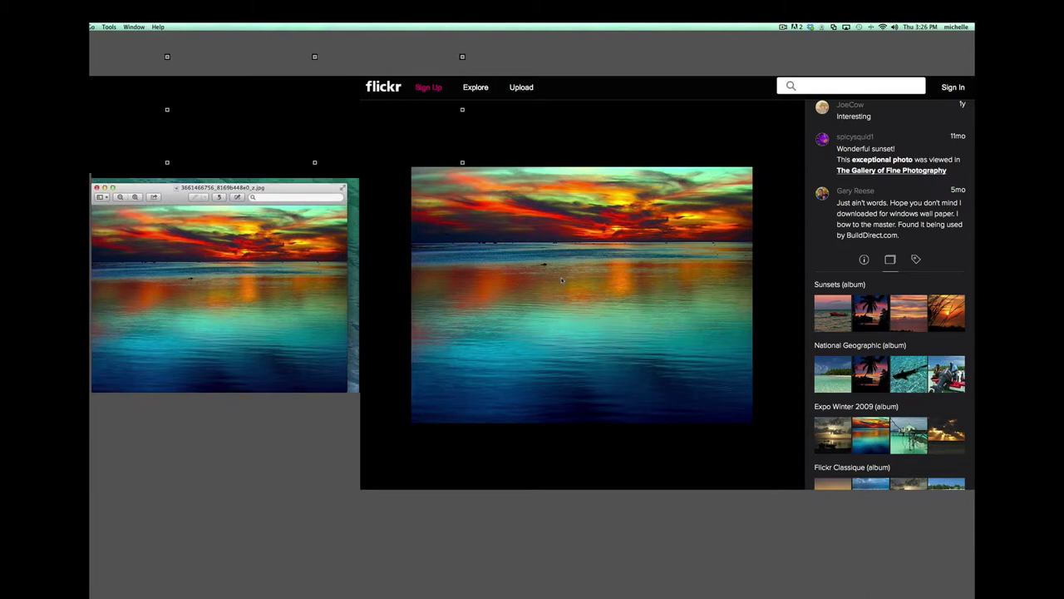
- Return to the Flickr photo page and reopen the photo's download dialog with its title, credit and license
click(562, 280)
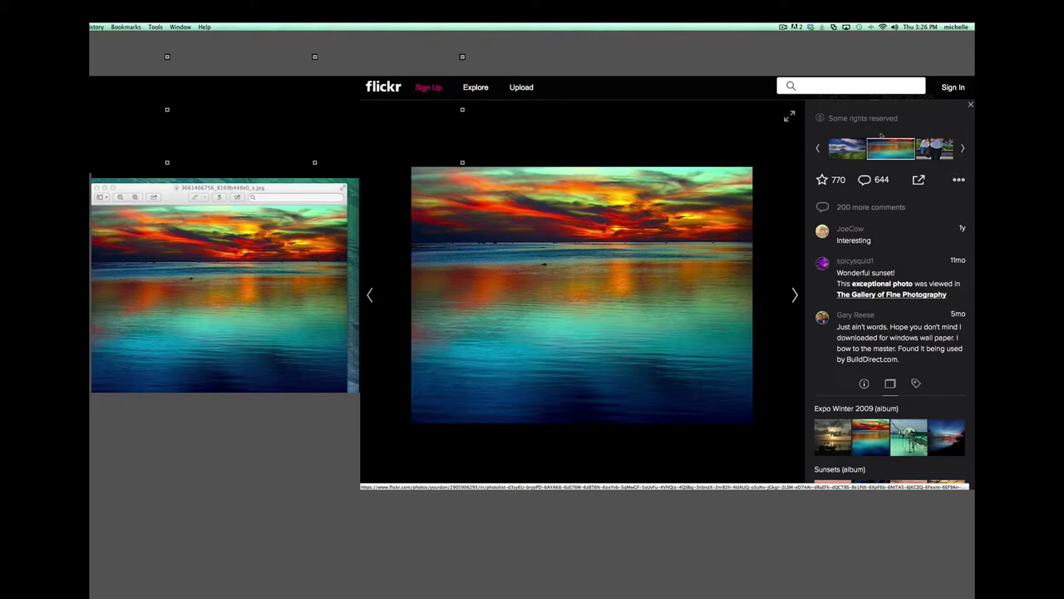
key(d)
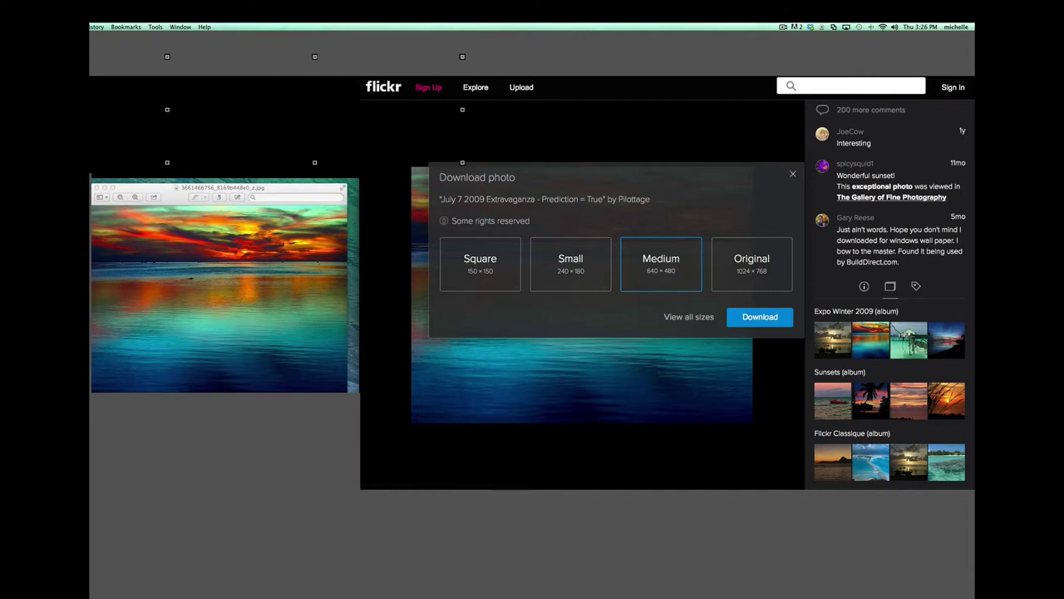
- Switch to the downloaded picture in Preview and open the font size setting for the text box near its lower edge
click(290, 215)
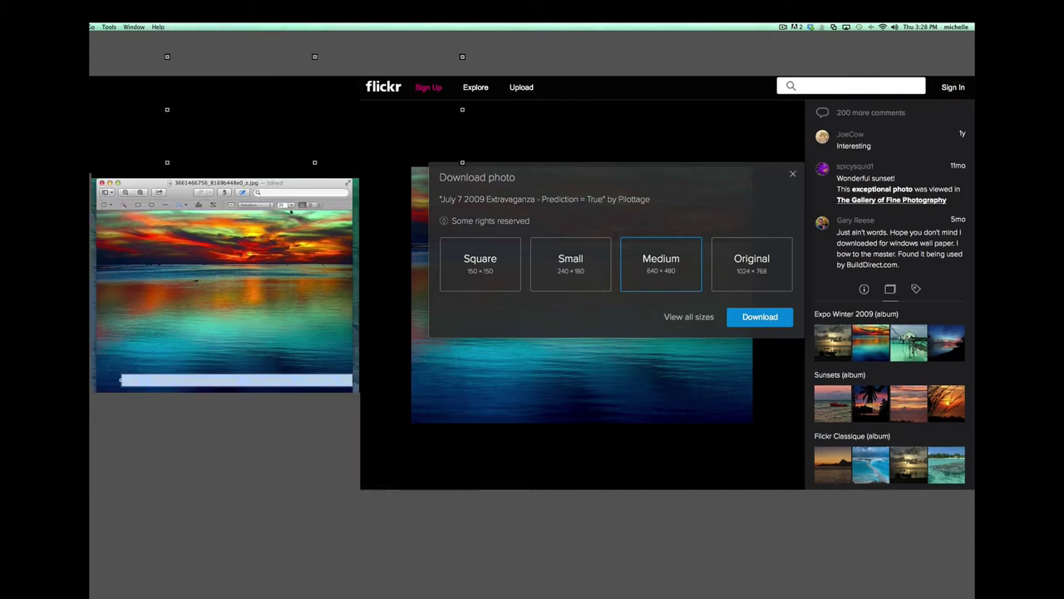